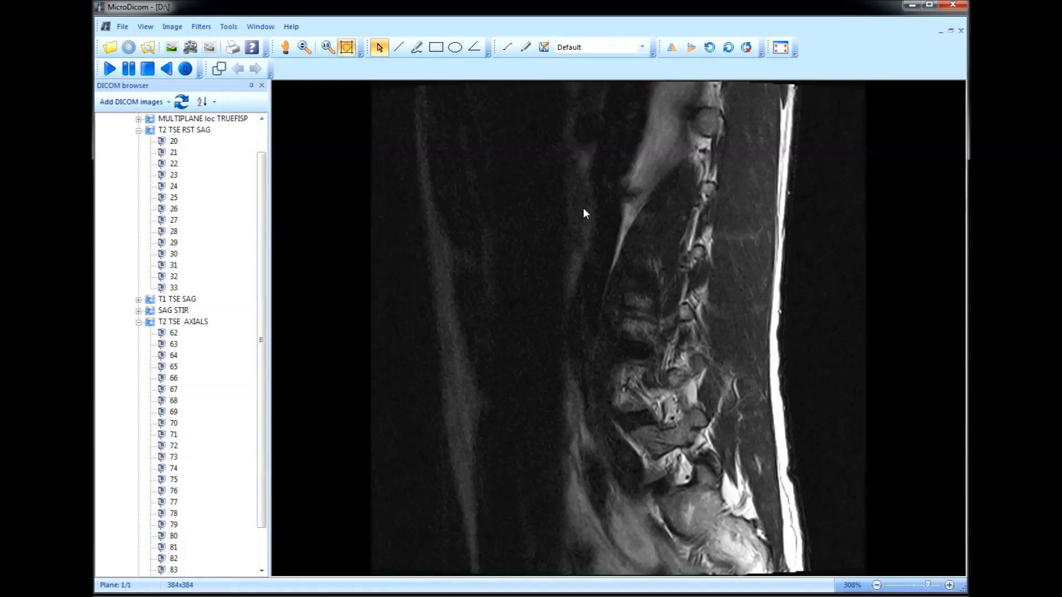
Page back and forth through the T2 TSE RST SAG slices to a paramedian slice showing vertebral bodies and facets
scroll(583, 207, "down", 5)
scroll(582, 207, "up", 4)
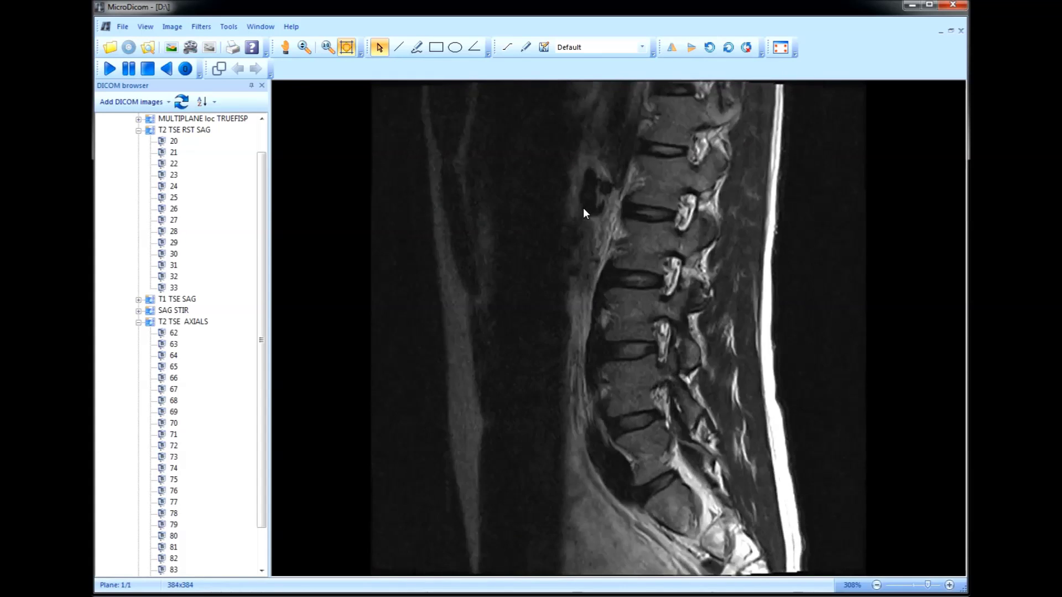
scroll(583, 207, "down", 4)
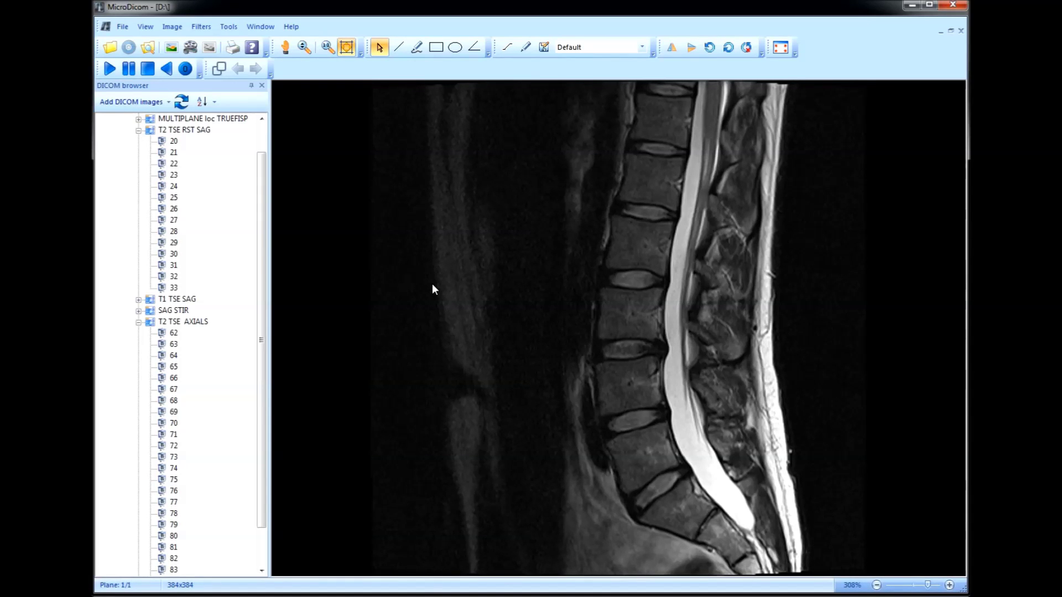
scroll(432, 289, "down", 3)
scroll(432, 289, "up", 3)
scroll(432, 287, "down", 3)
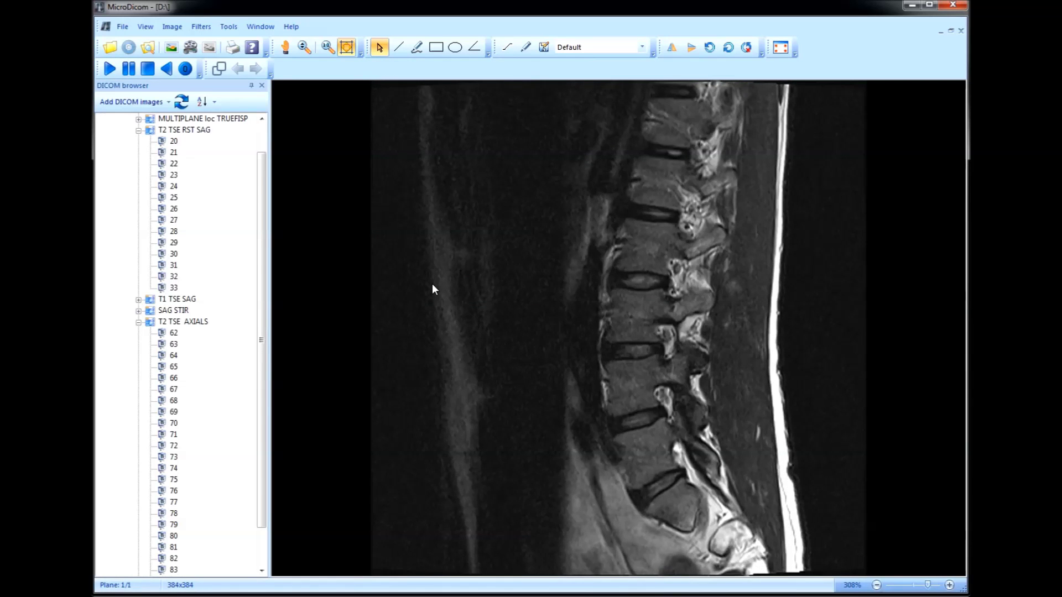
scroll(432, 284, "up", 2)
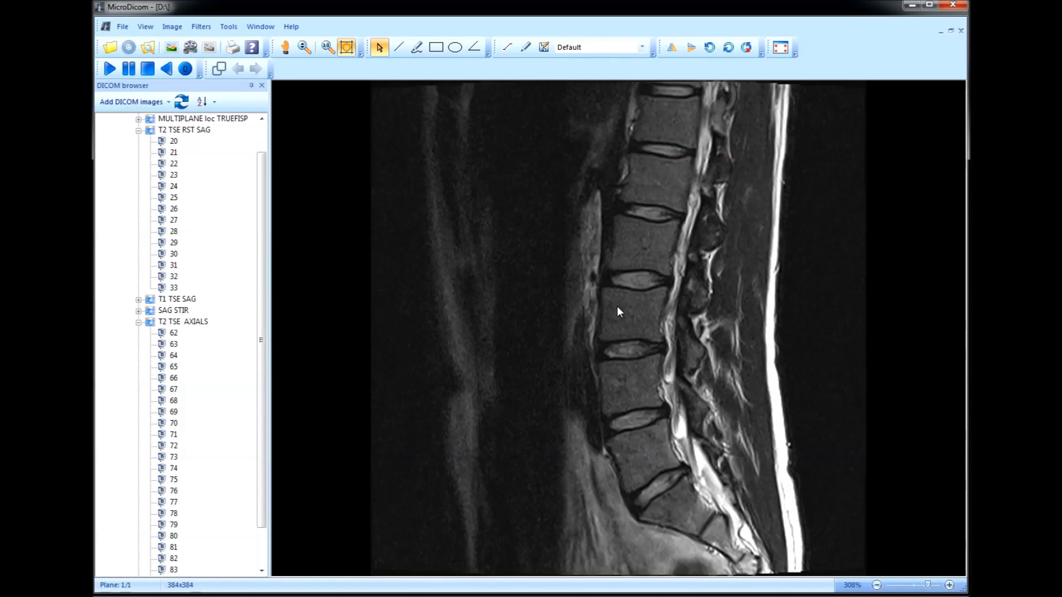
scroll(616, 307, "up", 2)
scroll(616, 307, "down", 1)
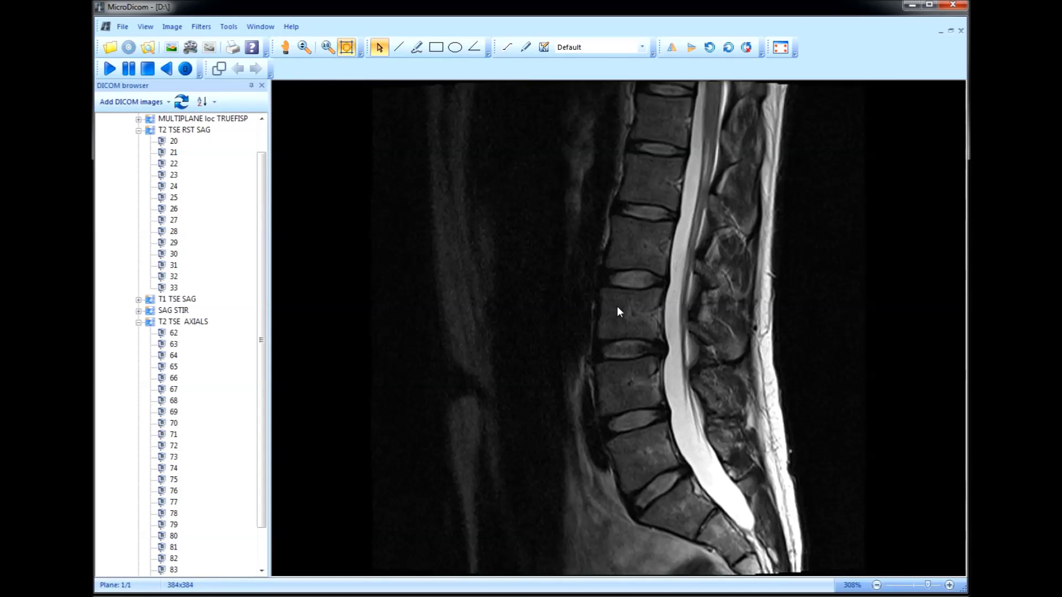
scroll(618, 311, "down", 3)
scroll(618, 311, "up", 2)
scroll(617, 312, "down", 5)
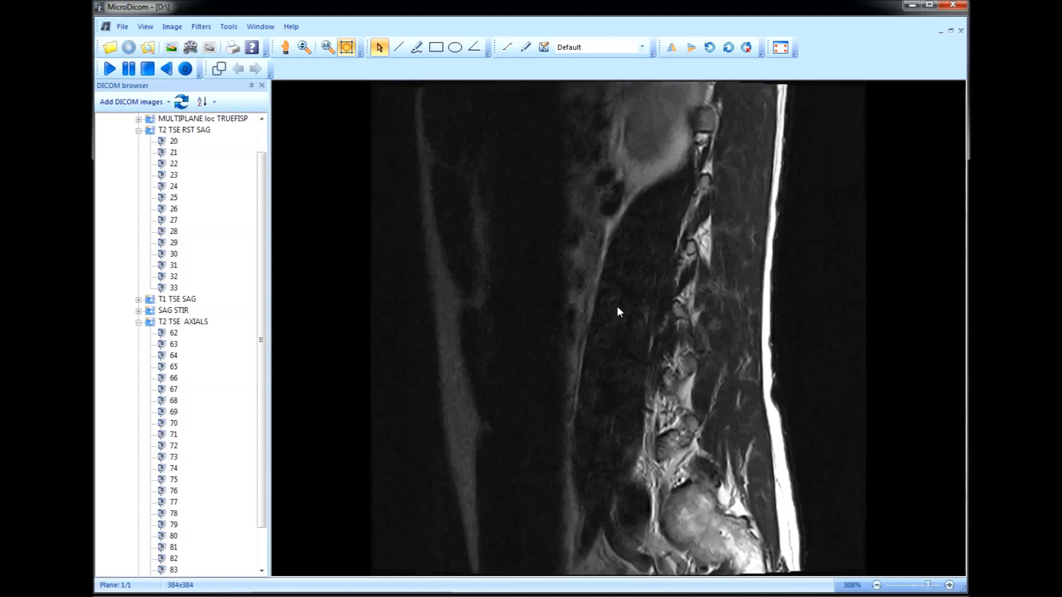
scroll(618, 311, "up", 4)
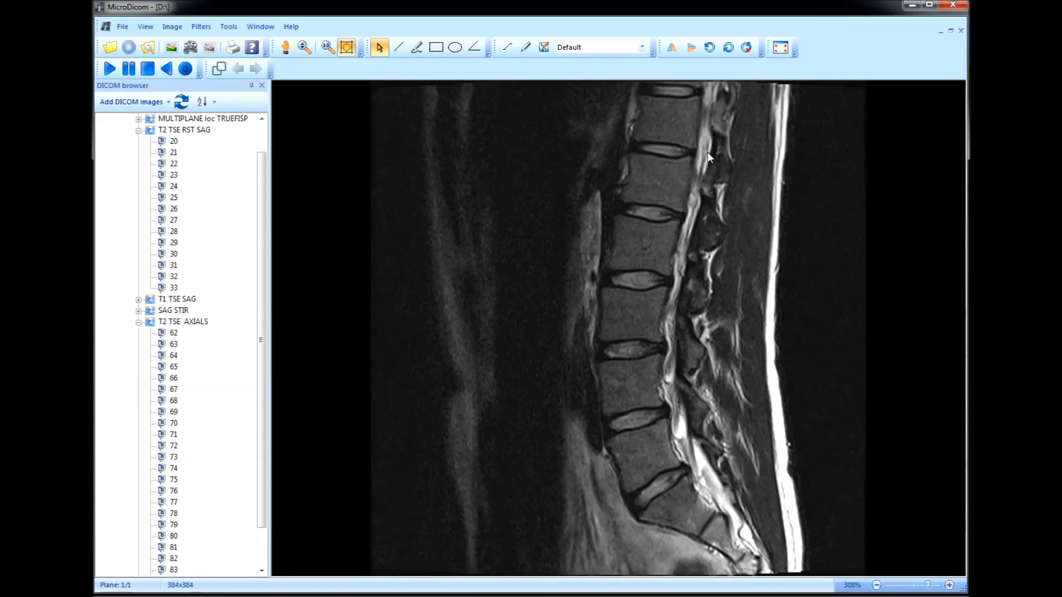
scroll(708, 151, "down", 2)
scroll(707, 152, "down", 2)
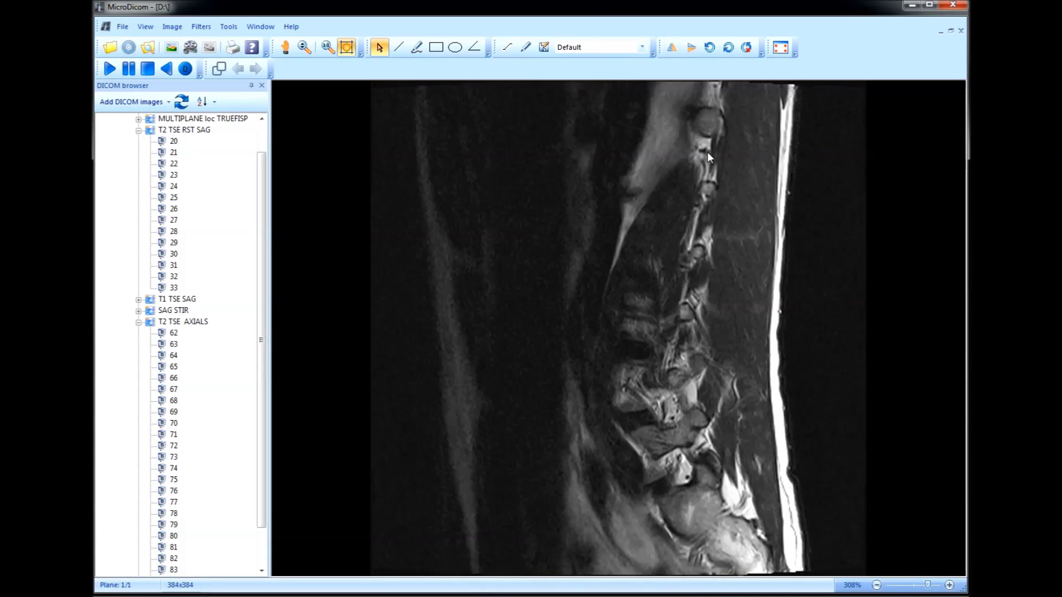
scroll(708, 153, "down", 1)
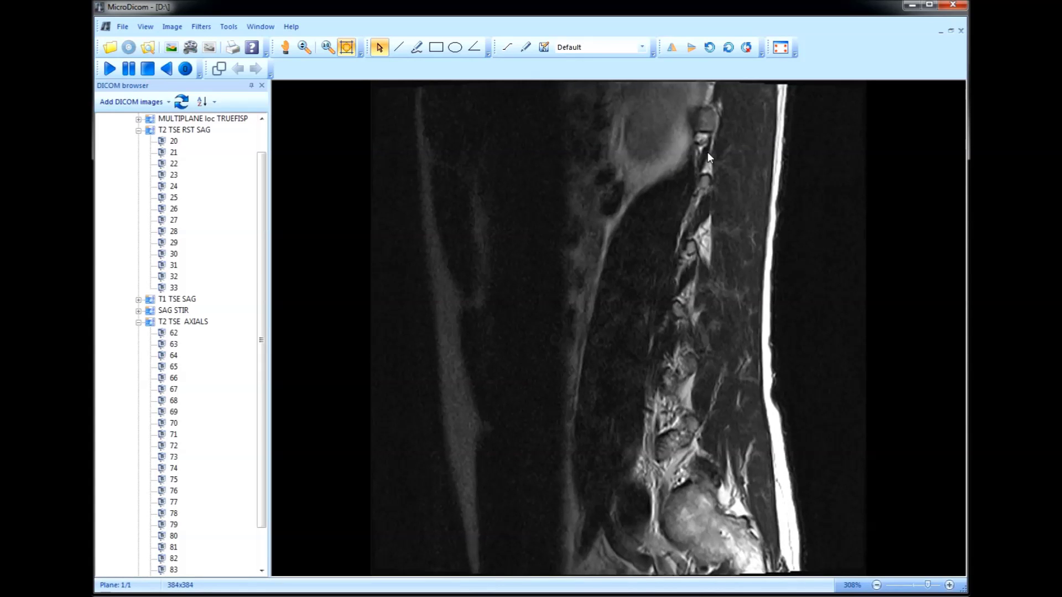
scroll(707, 151, "up", 1)
scroll(708, 152, "down", 1)
scroll(714, 117, "up", 1)
scroll(712, 112, "up", 3)
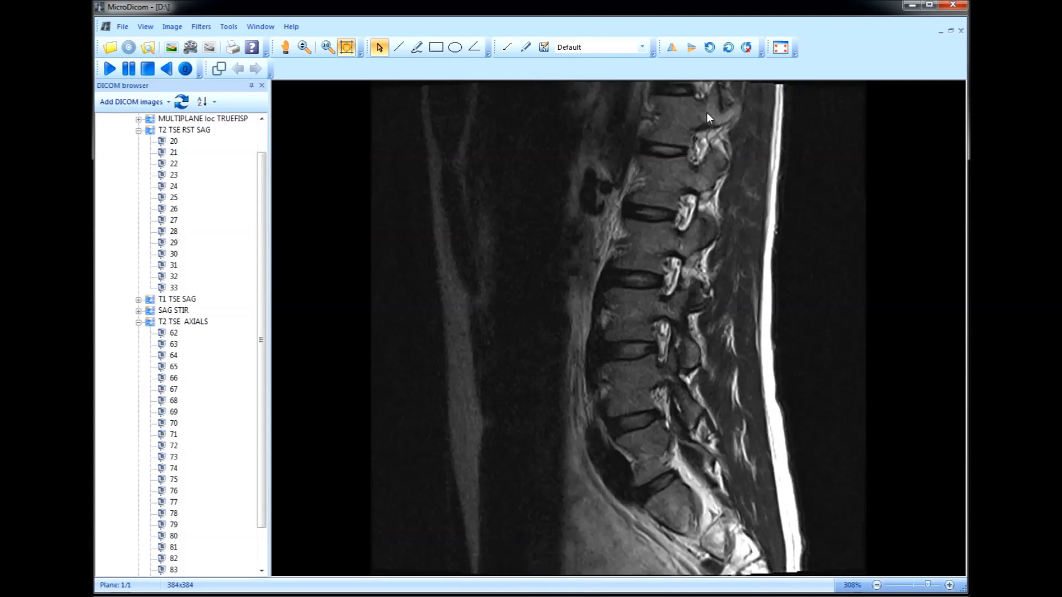
scroll(705, 117, "down", 4)
scroll(706, 117, "up", 3)
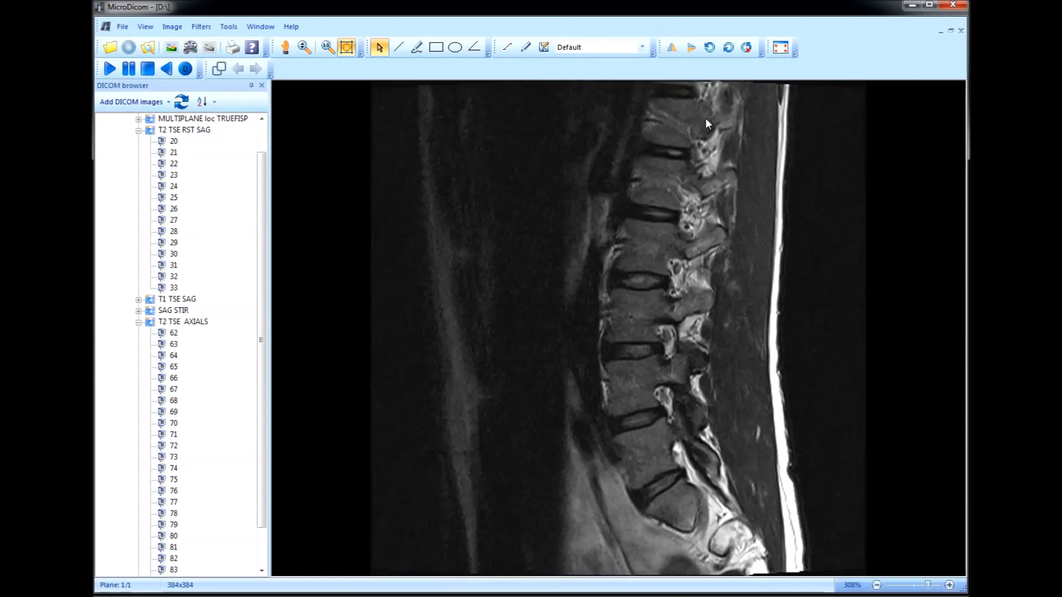
scroll(705, 118, "down", 4)
scroll(705, 118, "up", 1)
scroll(705, 118, "down", 2)
scroll(705, 118, "up", 3)
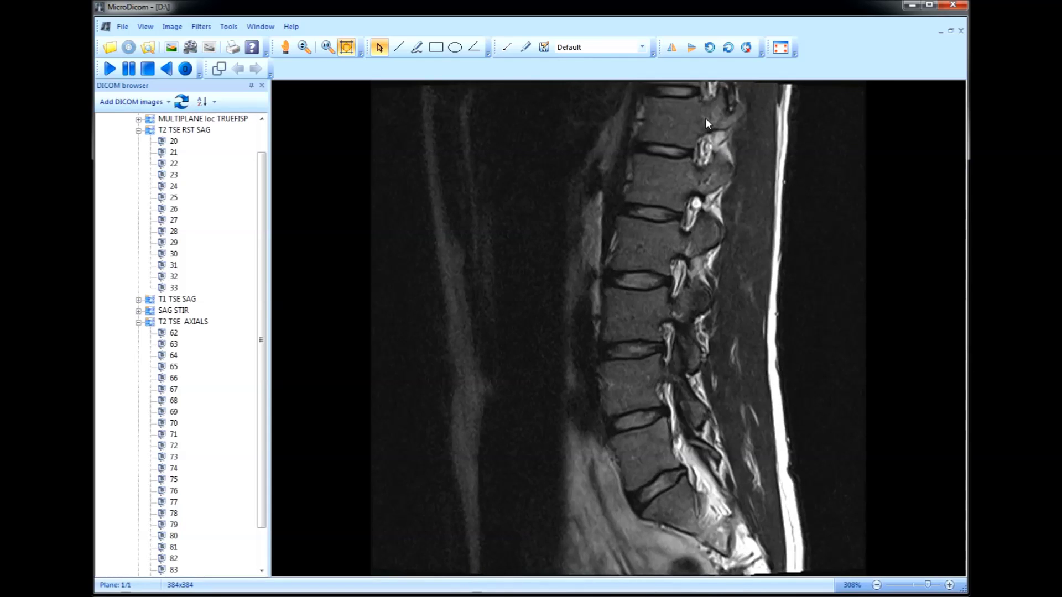
scroll(705, 118, "up", 1)
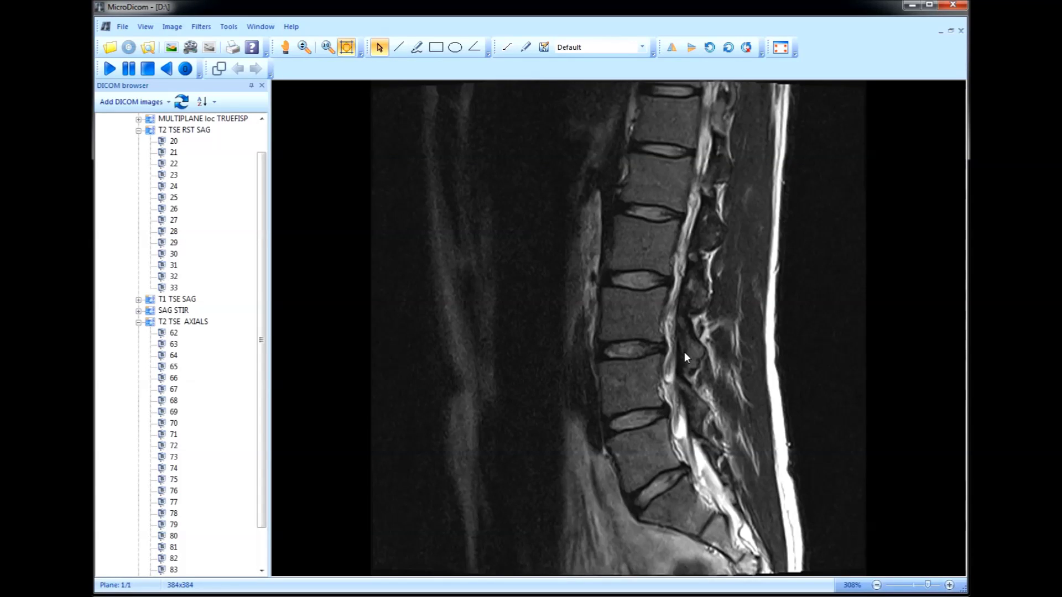
Scroll the sagittal T2 slices back toward the midline spinal canal
scroll(685, 351, "down", 5)
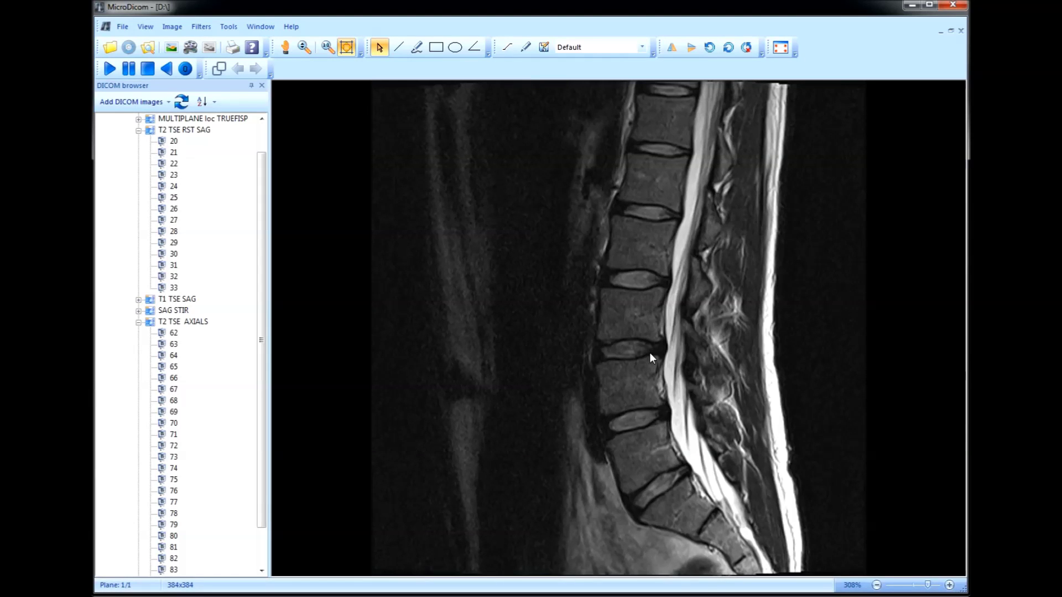
scroll(649, 353, "down", 2)
scroll(649, 353, "down", 3)
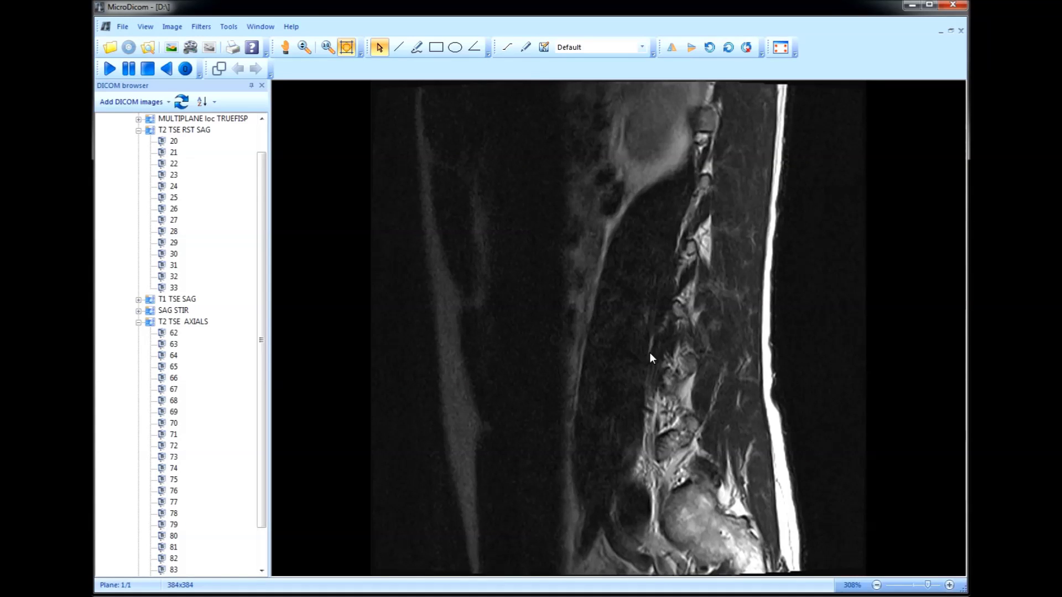
scroll(649, 353, "up", 5)
scroll(649, 352, "down", 3)
scroll(698, 131, "up", 1)
scroll(702, 122, "down", 1)
scroll(701, 121, "up", 4)
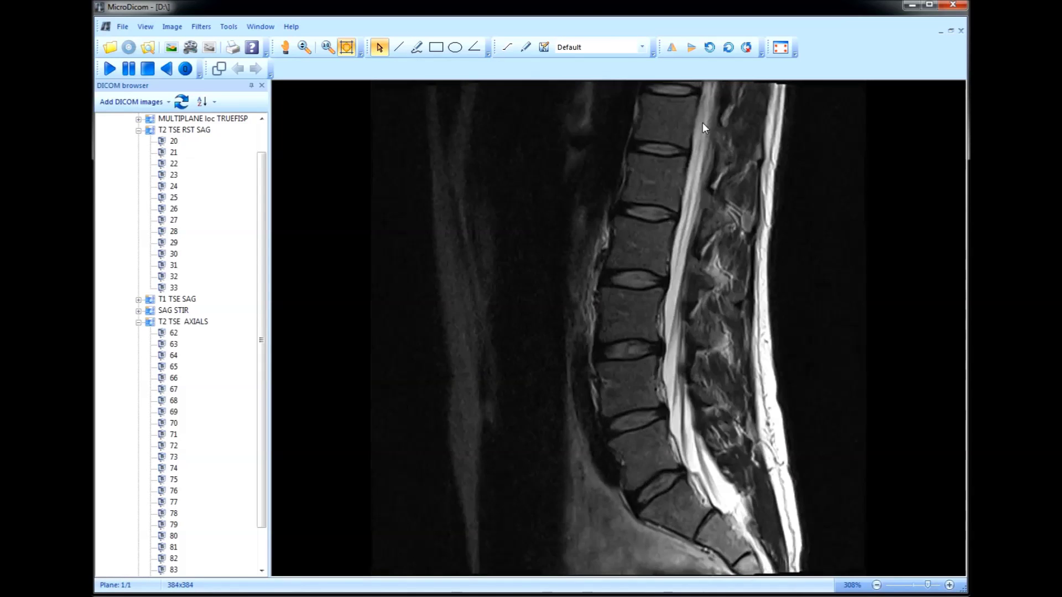
scroll(702, 121, "down", 1)
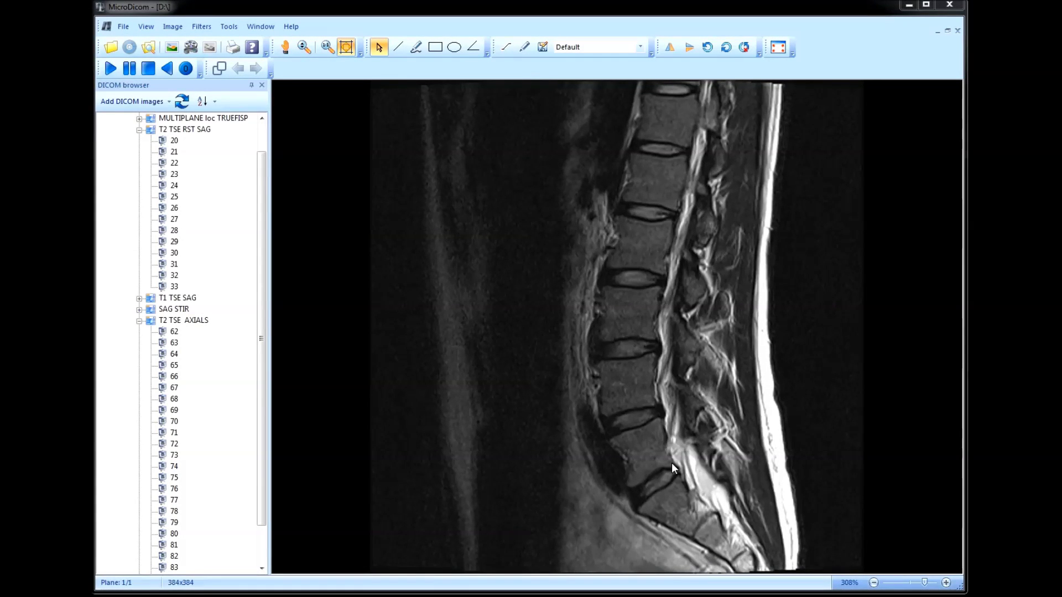
scroll(666, 390, "down", 3)
scroll(665, 390, "up", 3)
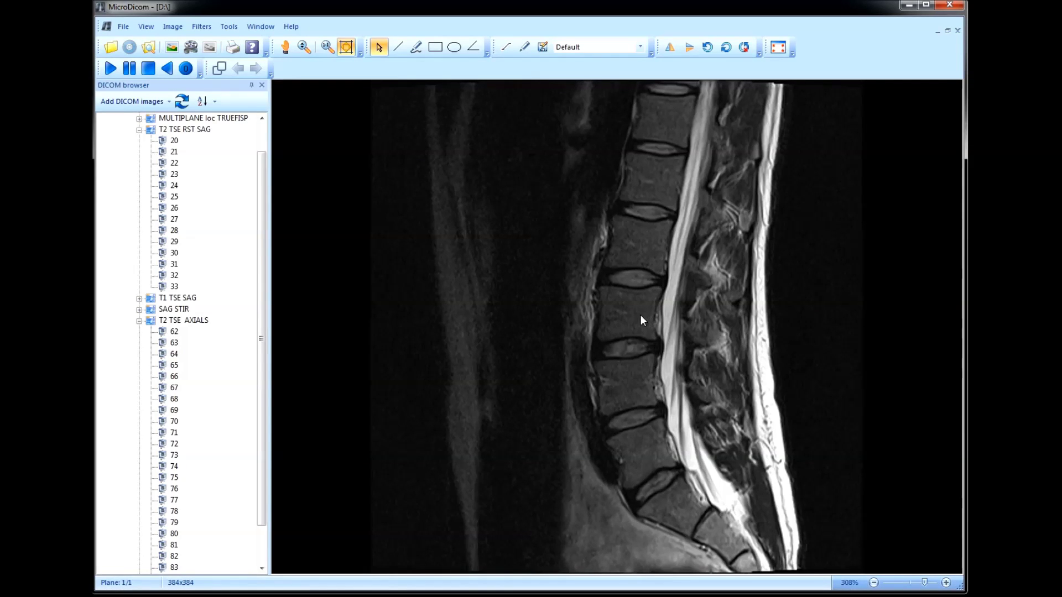
Display axial image 63 from the T2 TSE AXIALS series
scroll(631, 314, "down", 4)
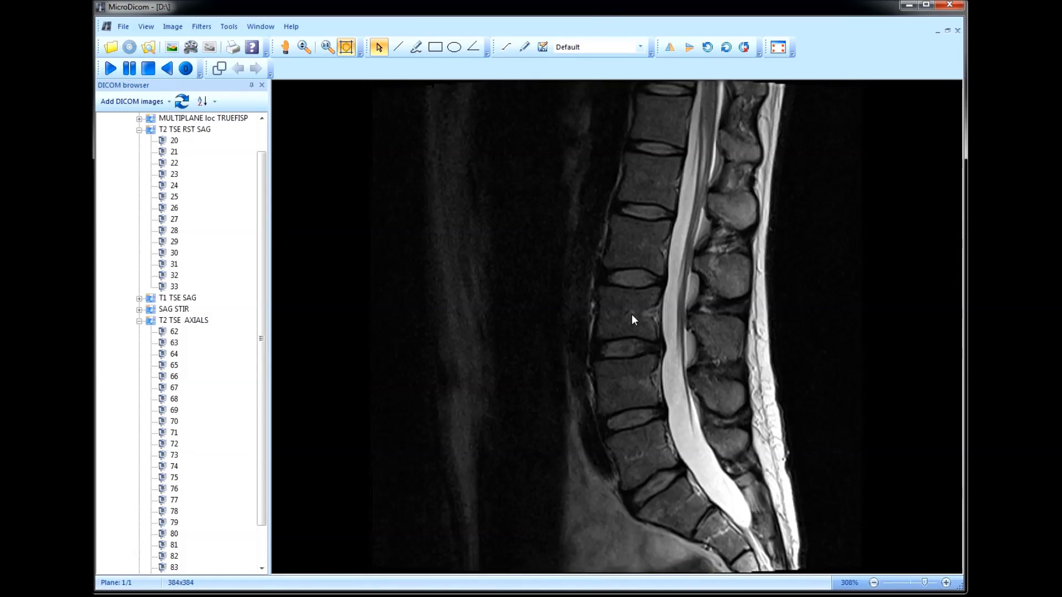
scroll(632, 314, "down", 6)
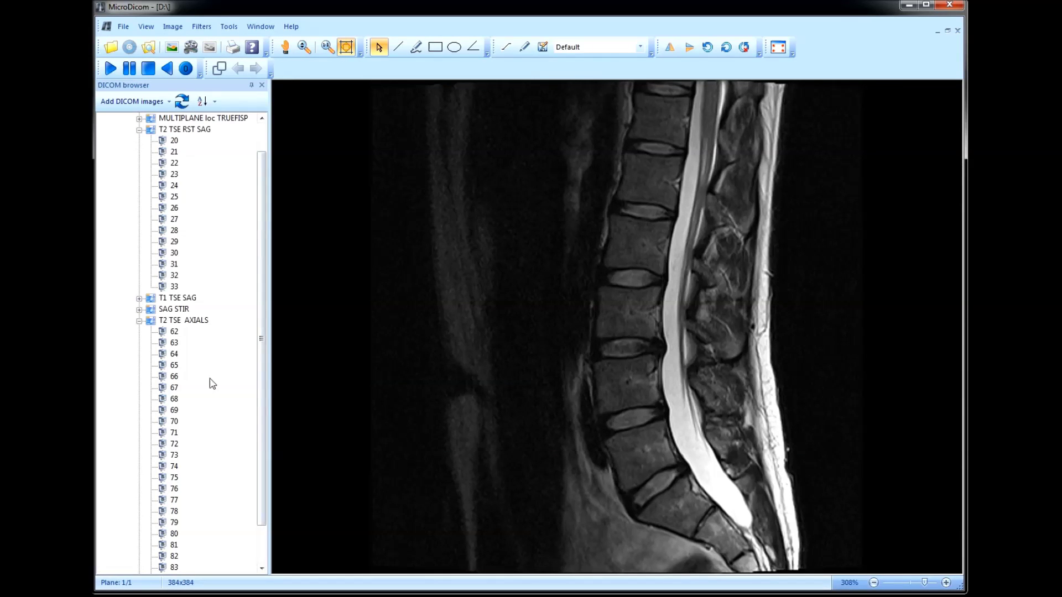
left_click(176, 345)
Step down through several T2 TSE AXIALS slices of the lumbar vertebra and spinal canal
left_click(522, 330)
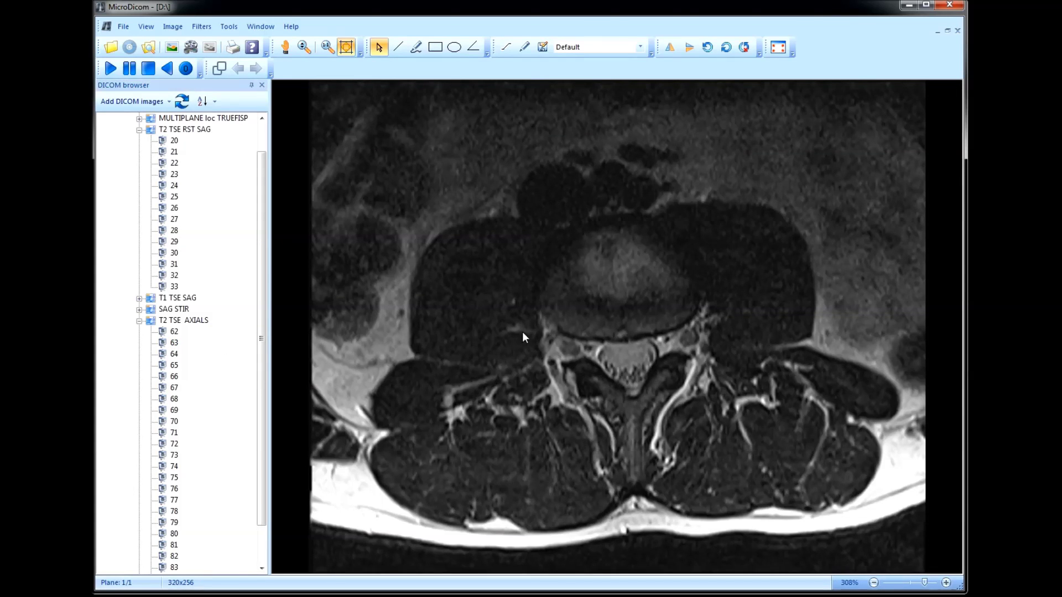
scroll(809, 329, "down", 3)
scroll(808, 328, "down", 5)
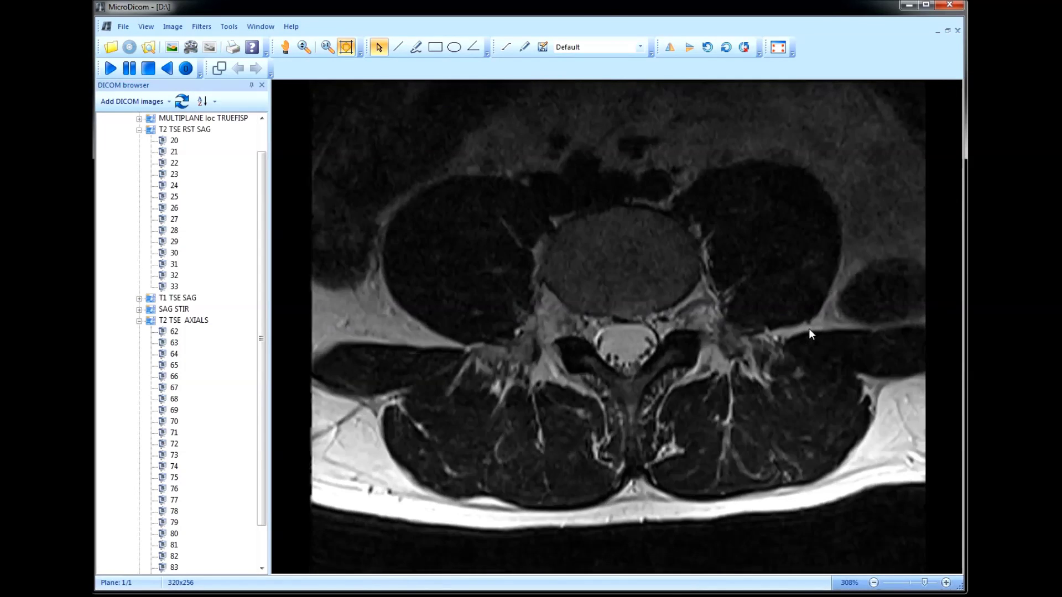
scroll(653, 260, "down", 1)
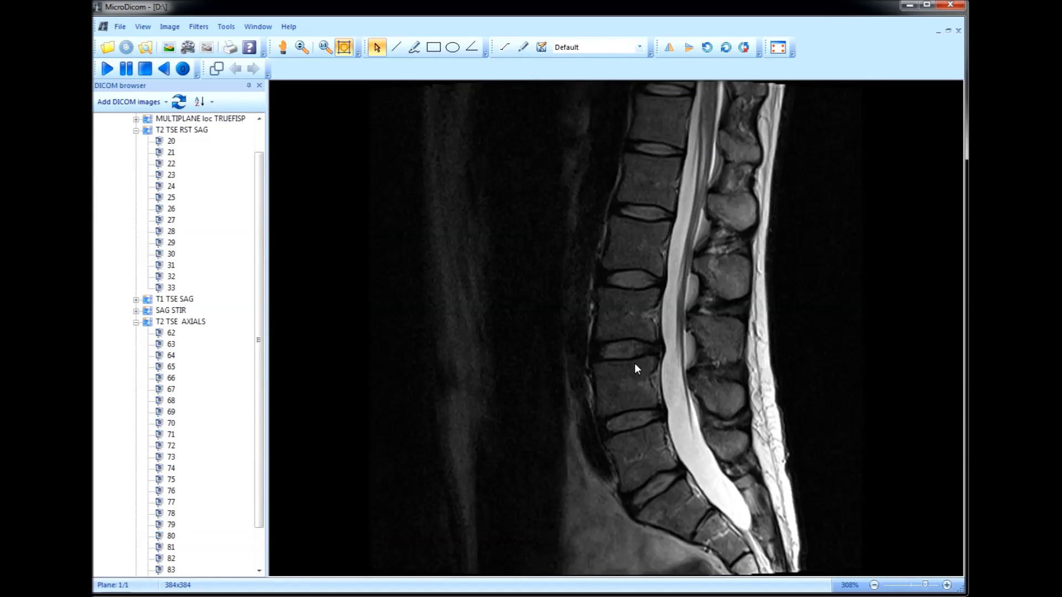
scroll(635, 362, "down", 3)
scroll(635, 363, "up", 2)
scroll(634, 363, "down", 2)
scroll(634, 363, "down", 3)
scroll(635, 362, "down", 3)
scroll(635, 363, "down", 2)
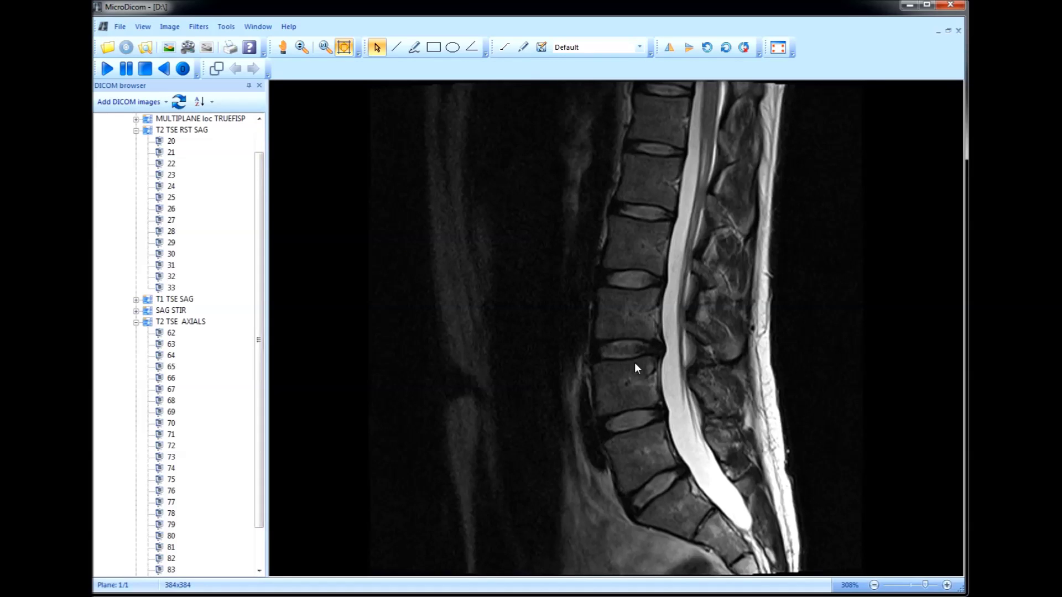
scroll(635, 362, "down", 1)
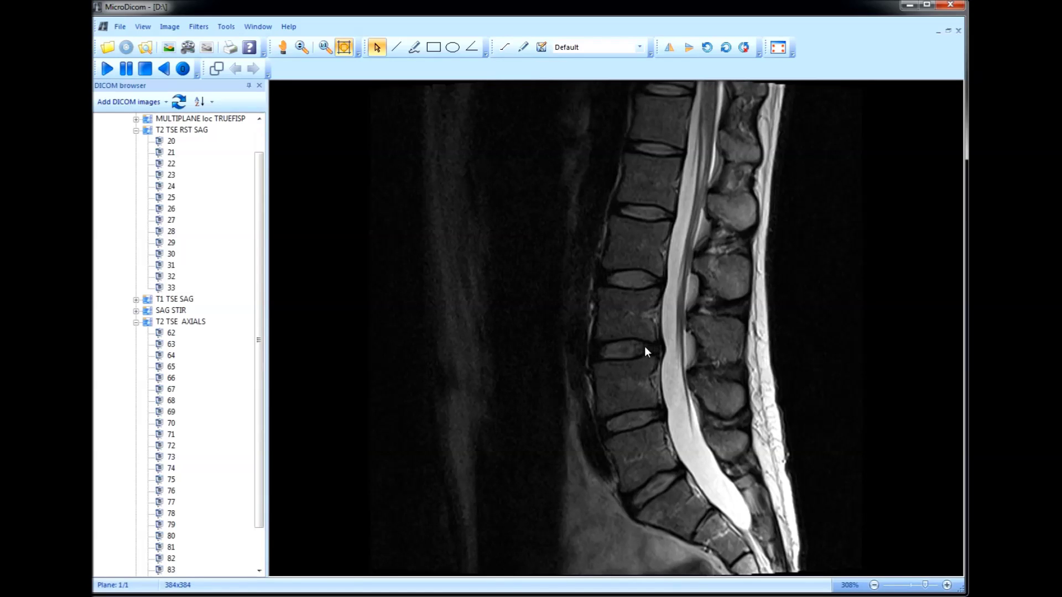
scroll(647, 372, "down", 2)
scroll(636, 355, "down", 1)
scroll(635, 355, "up", 1)
scroll(639, 353, "down", 2)
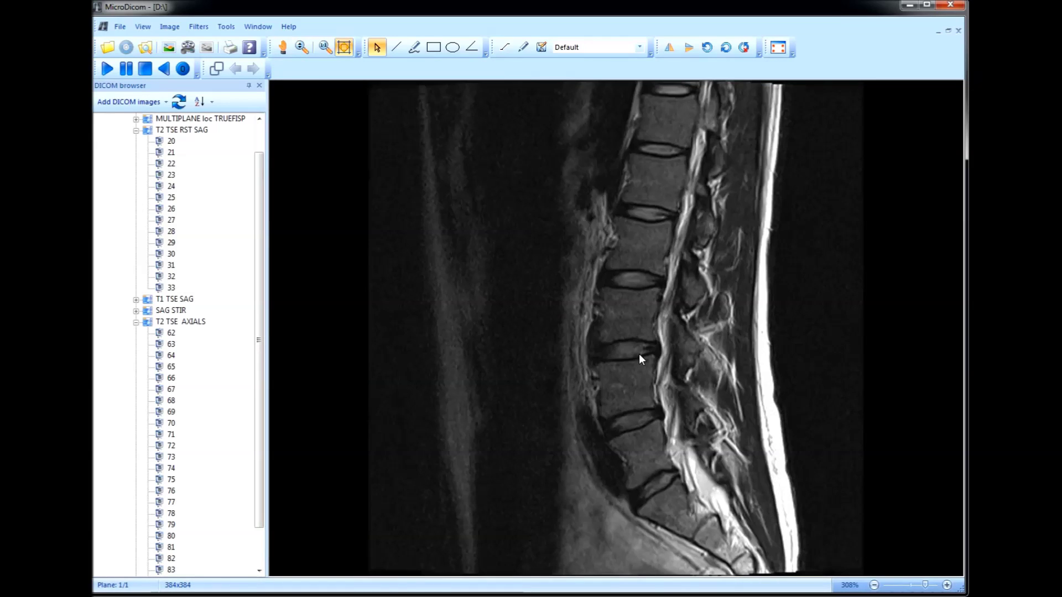
scroll(639, 354, "up", 4)
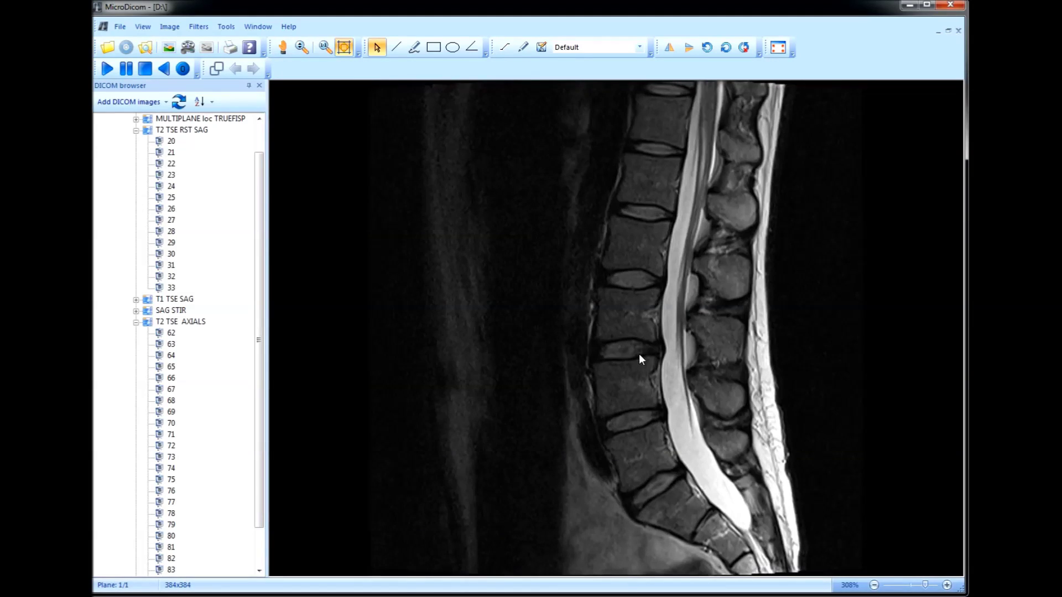
scroll(639, 353, "down", 2)
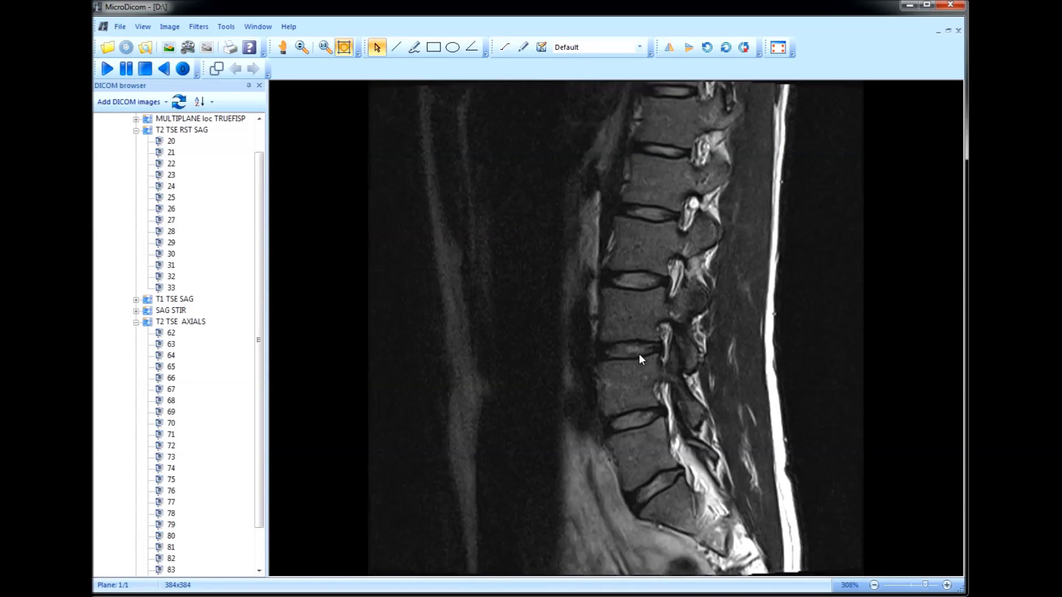
scroll(638, 353, "down", 1)
scroll(639, 354, "up", 3)
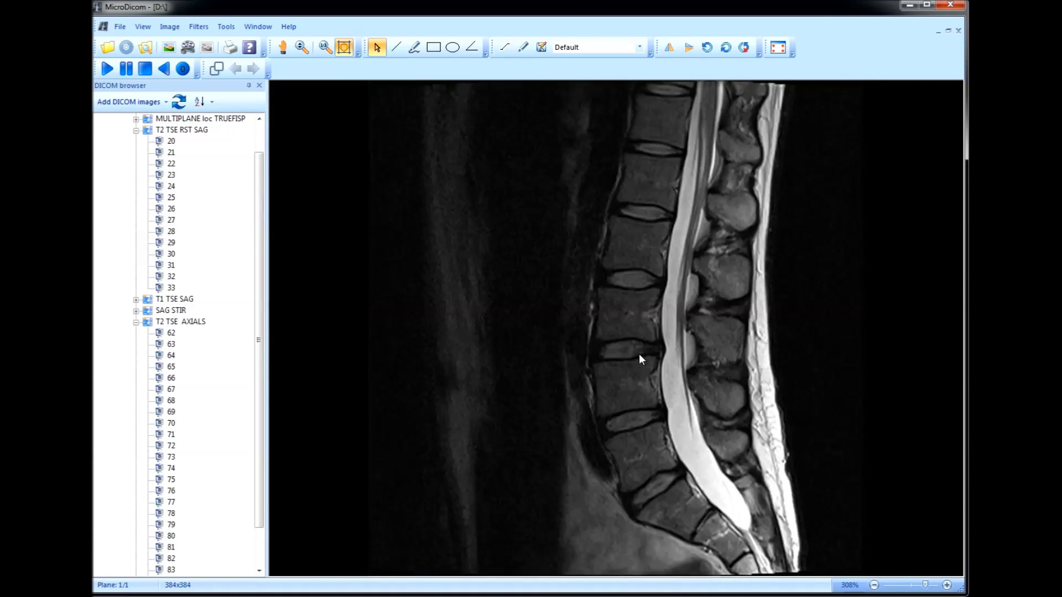
scroll(639, 353, "down", 3)
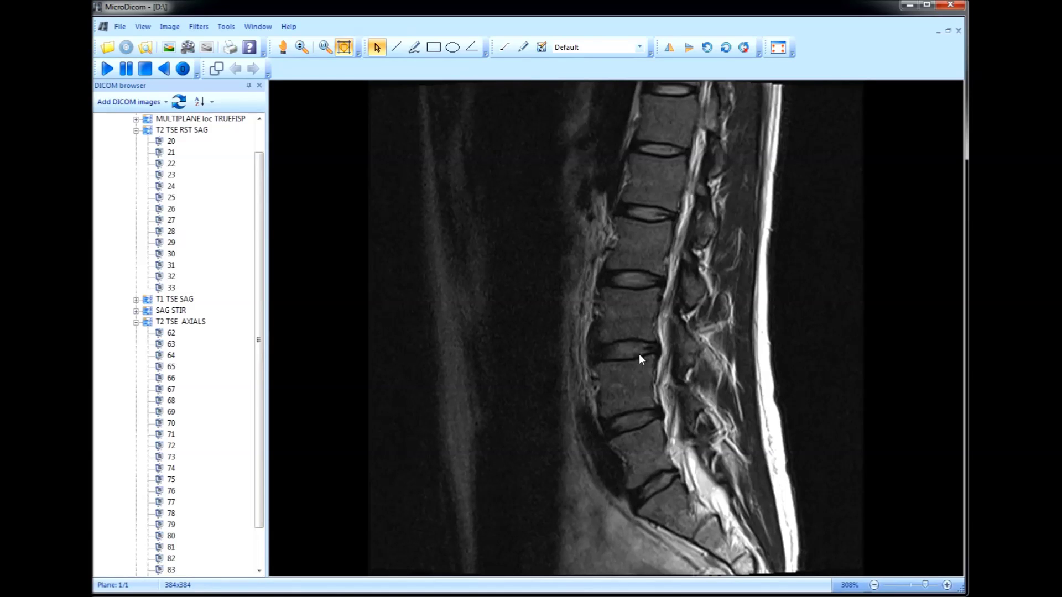
scroll(639, 358, "up", 4)
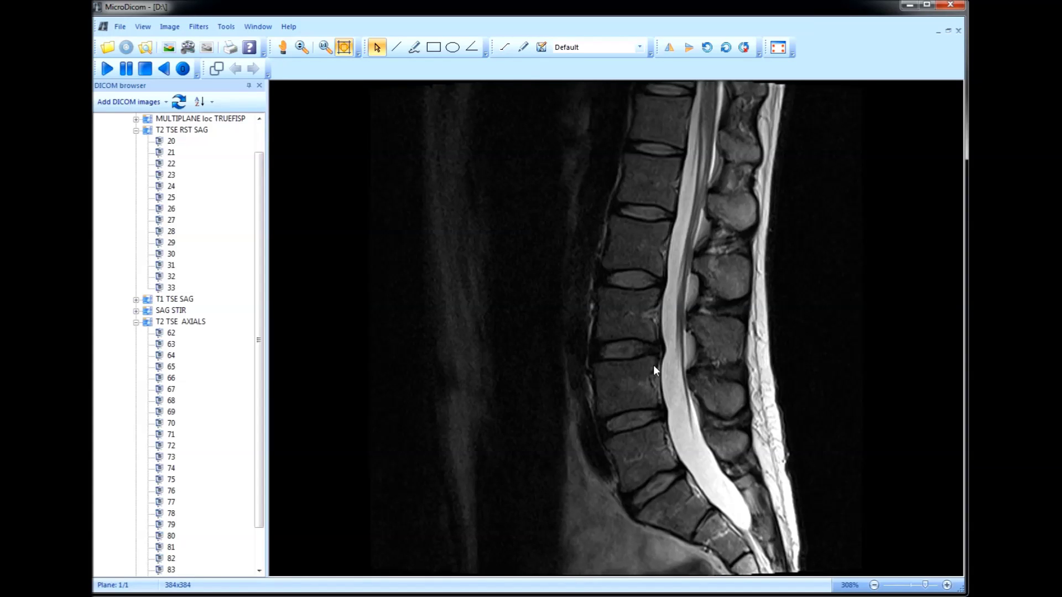
scroll(655, 363, "down", 1)
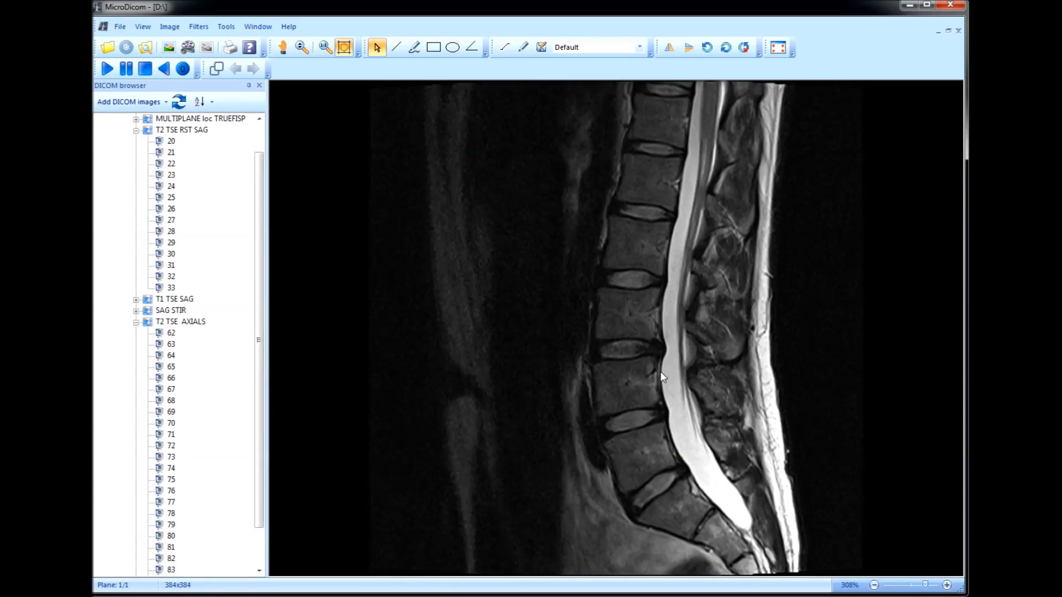
scroll(659, 379, "down", 3)
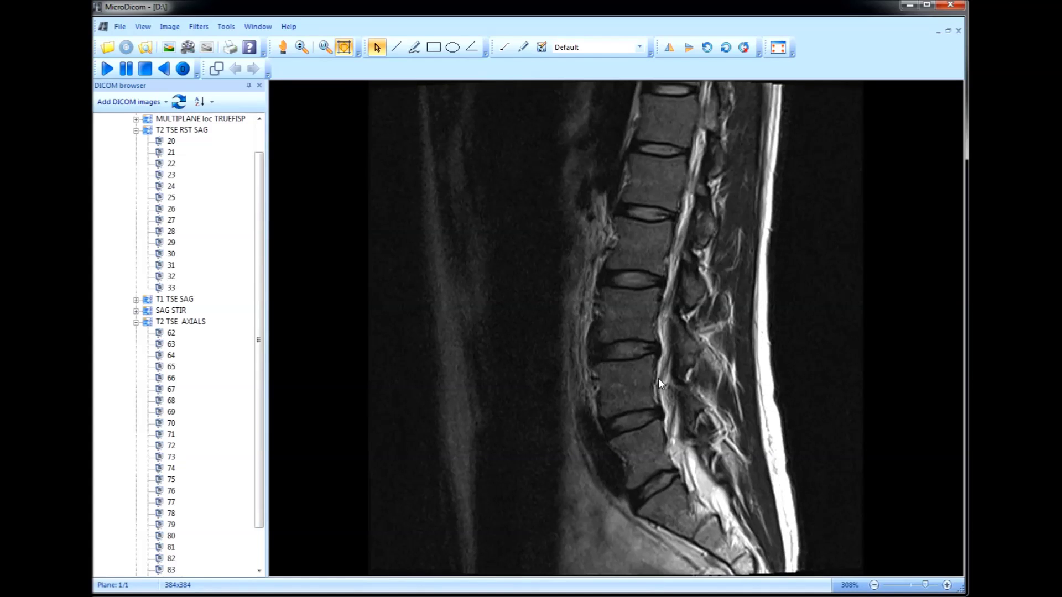
scroll(658, 378, "up", 3)
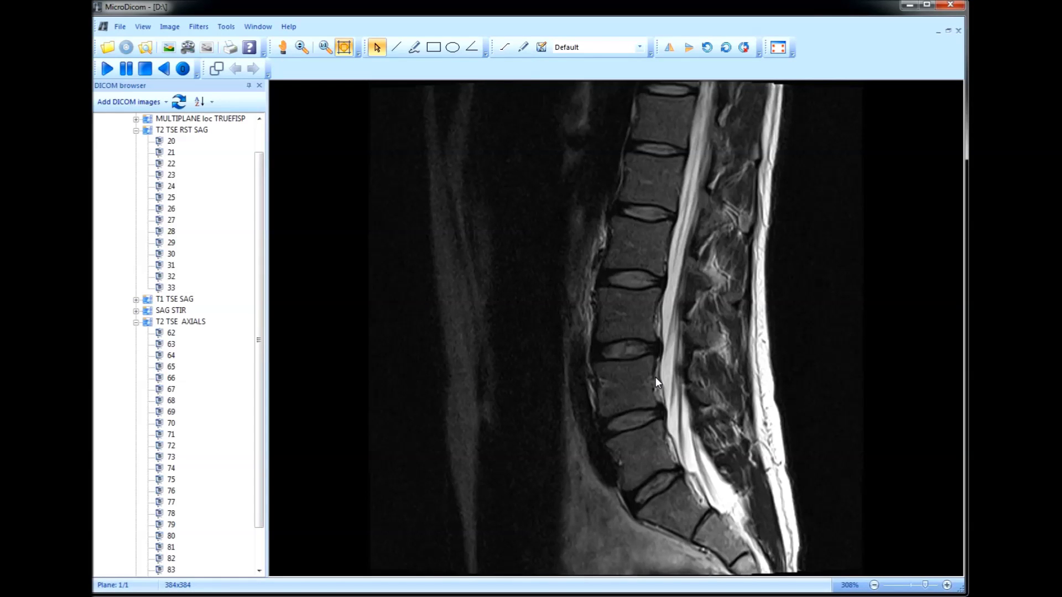
scroll(655, 359, "down", 6)
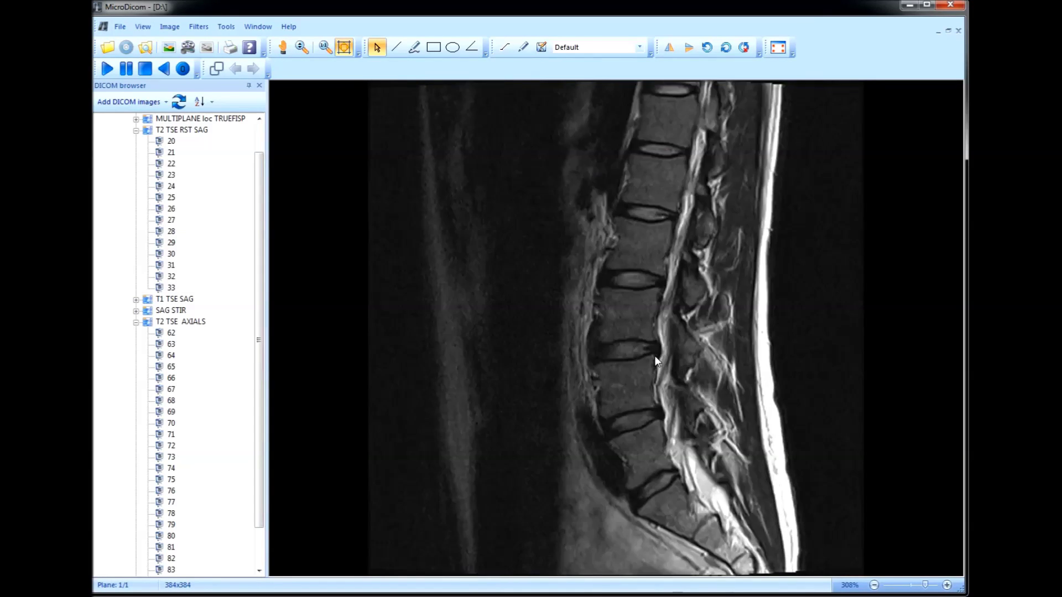
scroll(654, 356, "down", 2)
scroll(655, 356, "up", 2)
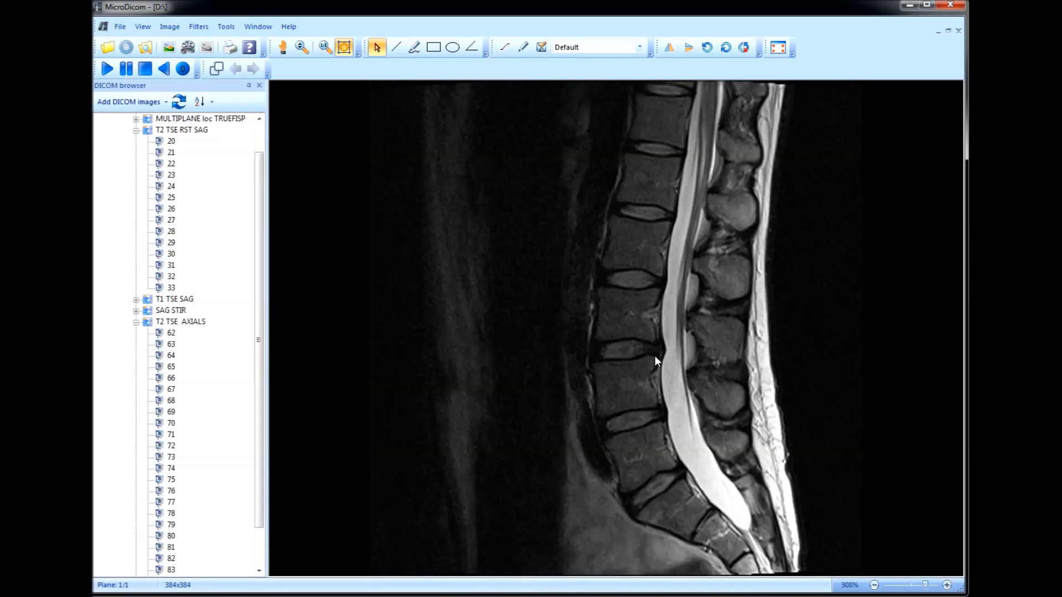
scroll(655, 356, "down", 3)
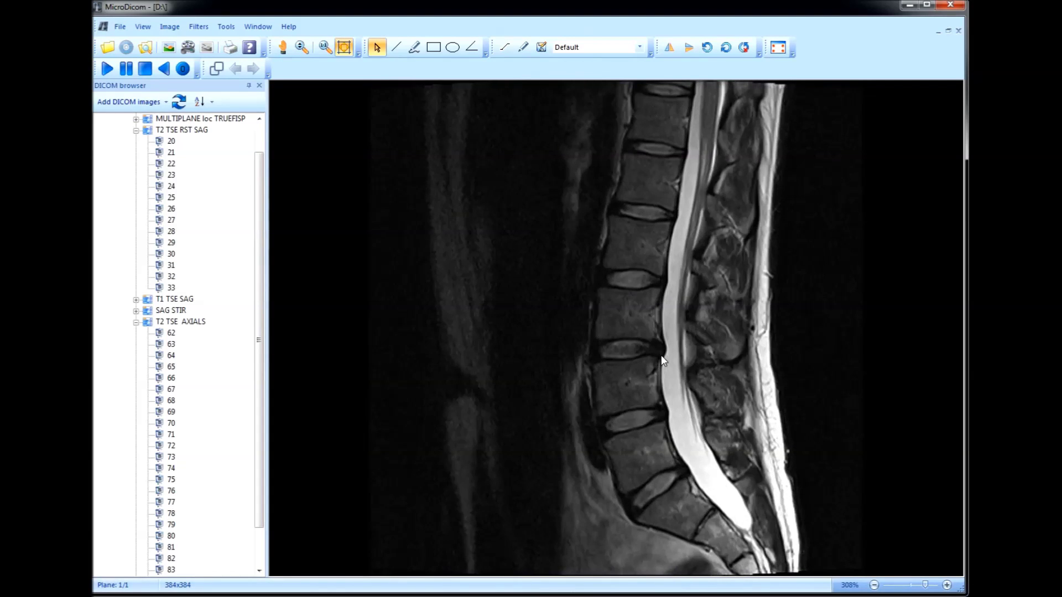
scroll(661, 355, "down", 4)
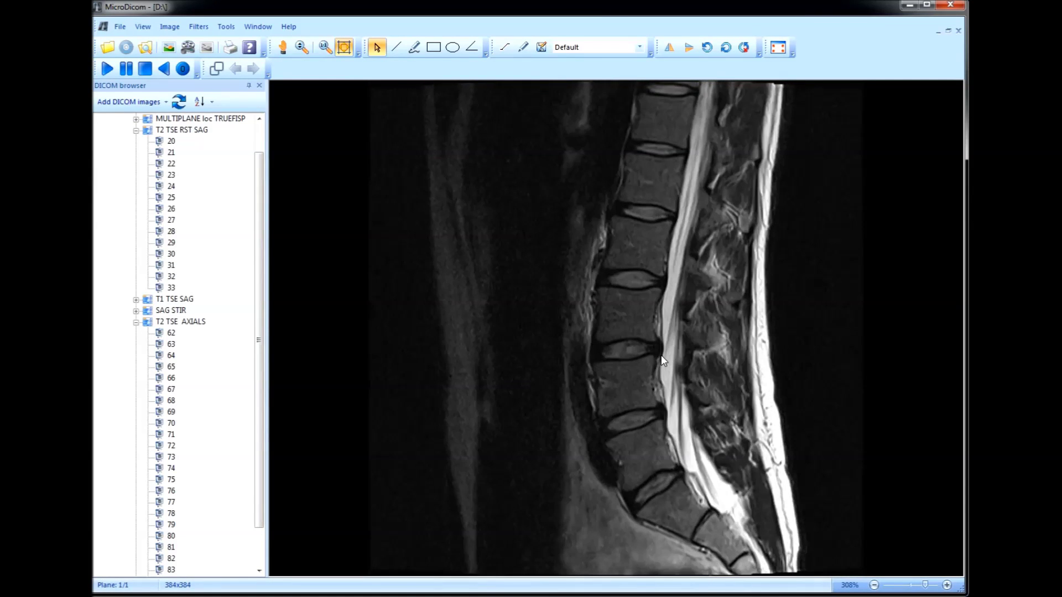
scroll(661, 355, "up", 5)
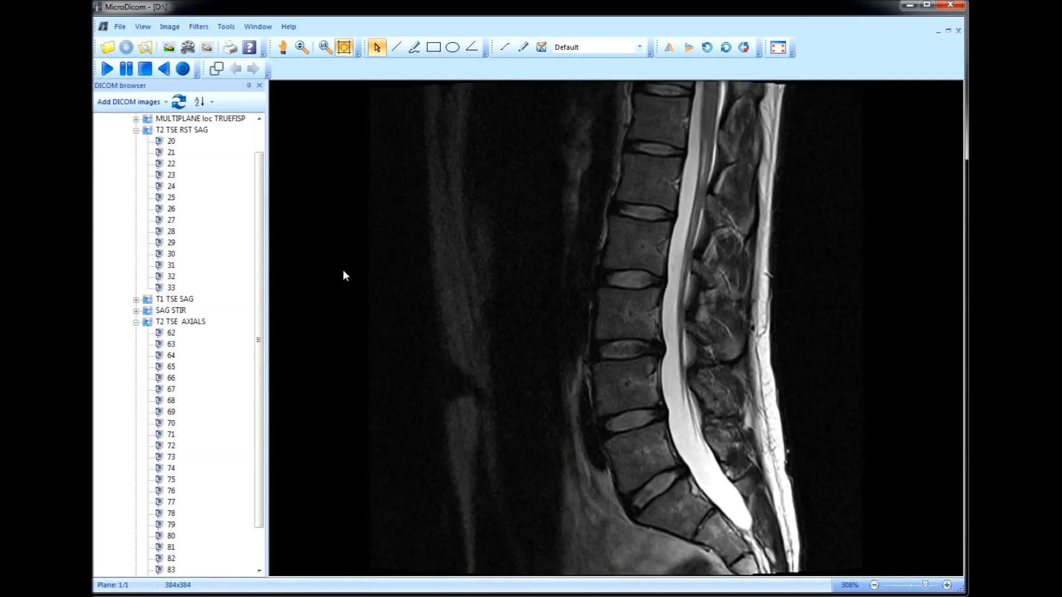
scroll(344, 271, "down", 2)
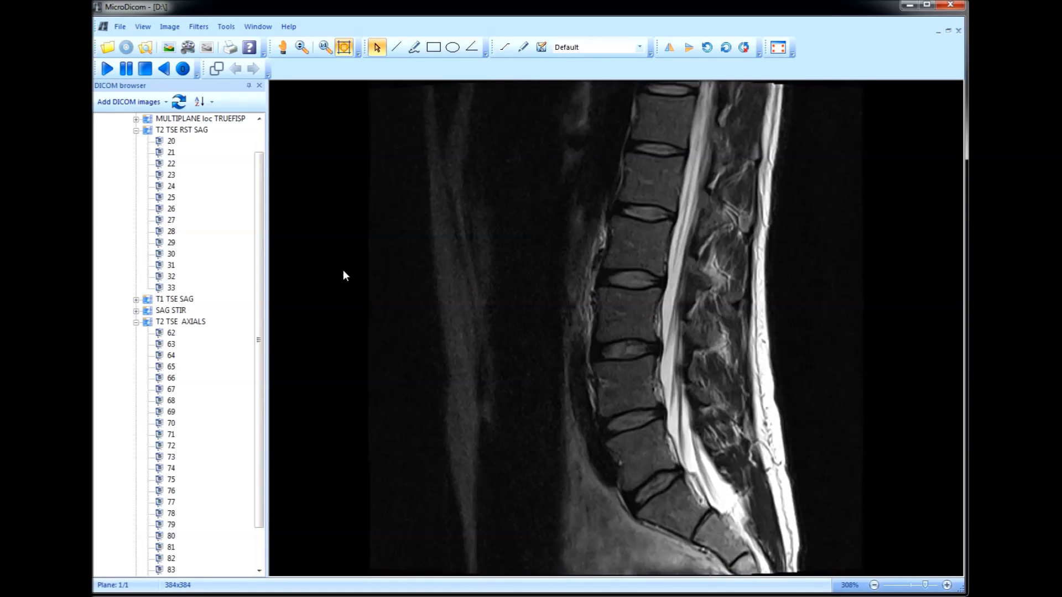
scroll(530, 295, "up", 2)
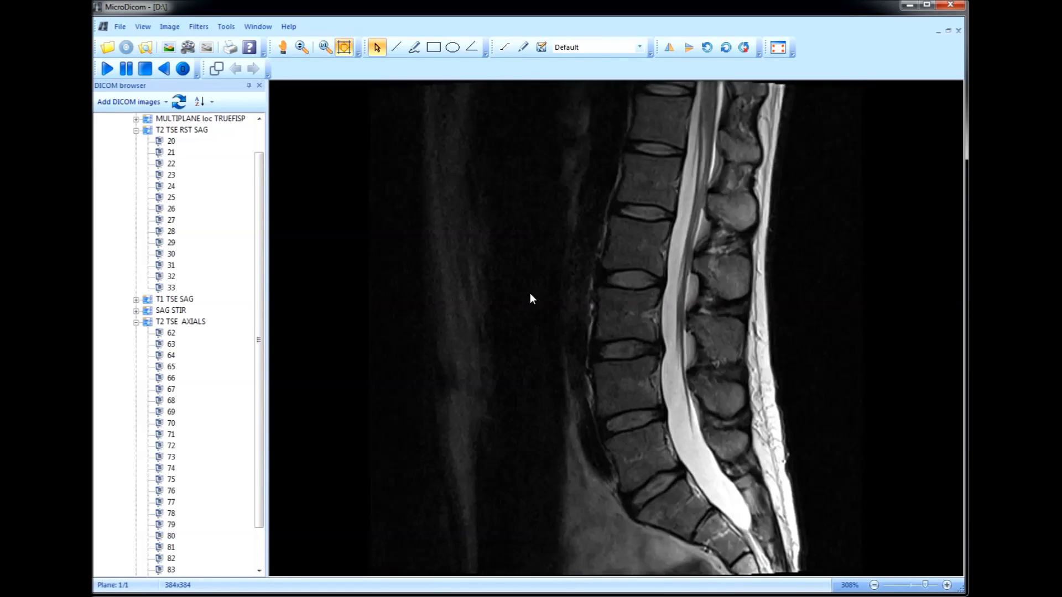